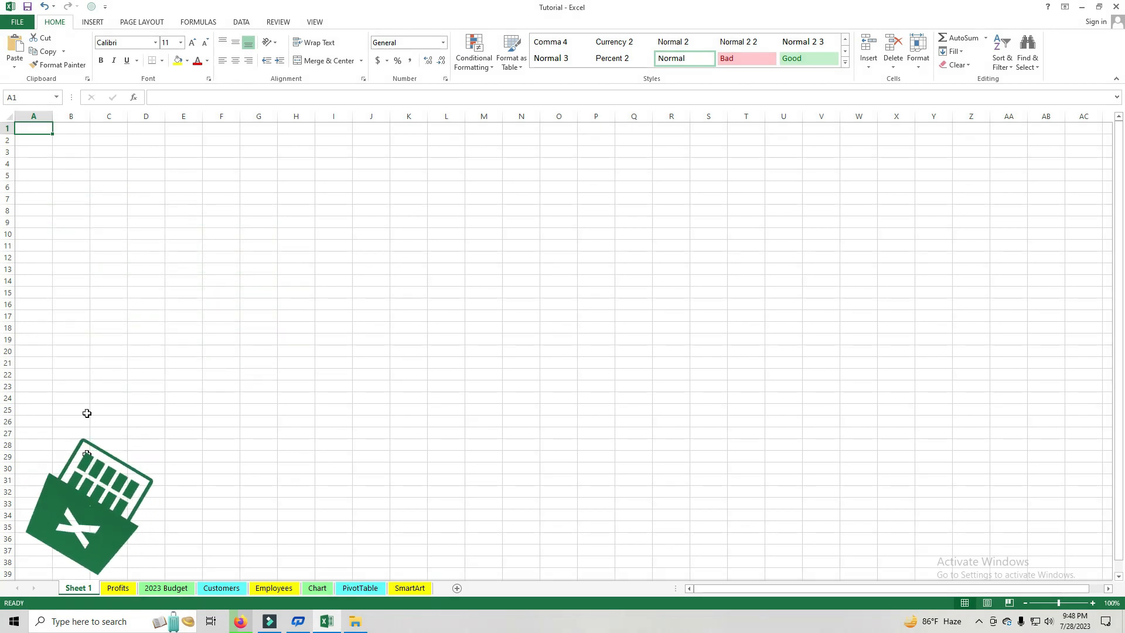
Look through the Profits, 2023 Budget, Customers, Employees, Chart, PivotTable and SmartArt worksheets, including the organization chart
{"action": "left_click", "coordinate": [109, 589]}
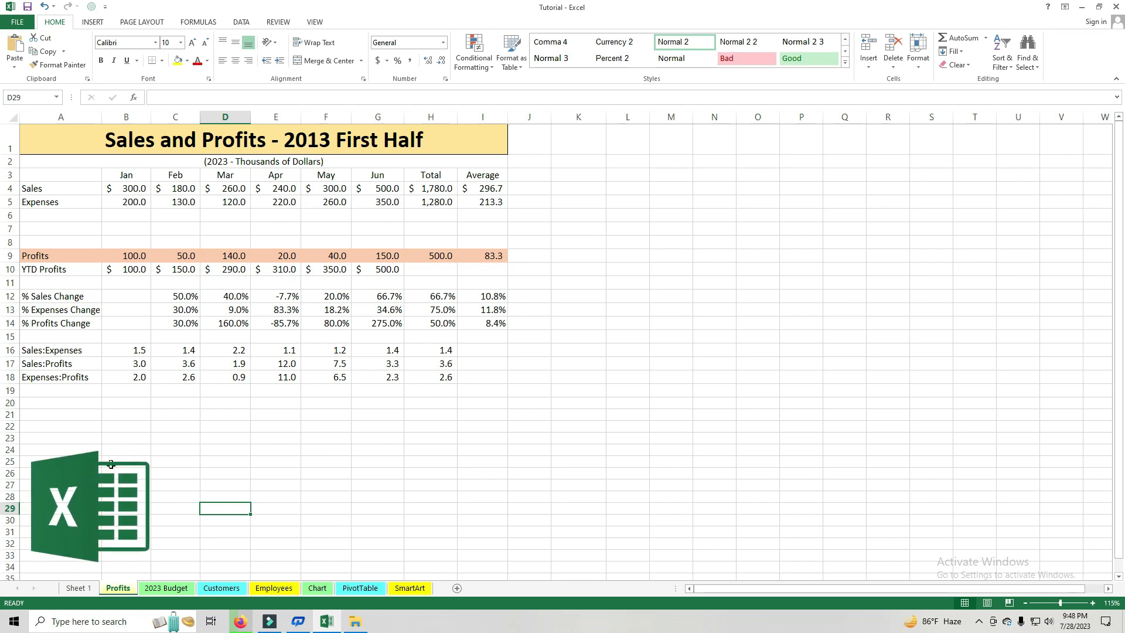
{"action": "left_click", "coordinate": [165, 587]}
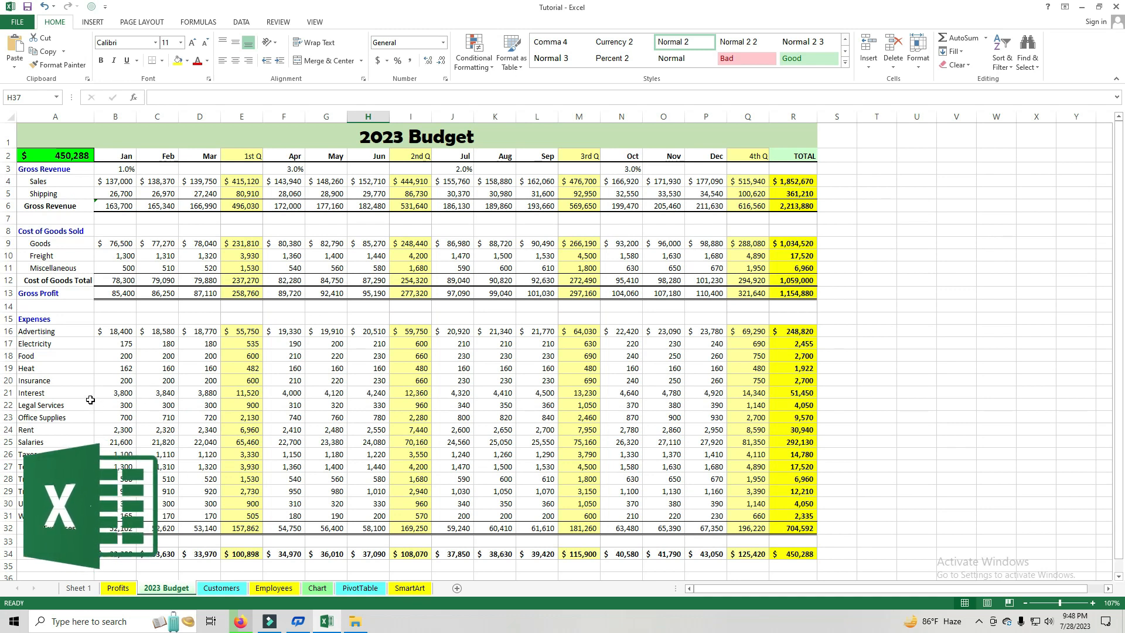
{"action": "left_click", "coordinate": [221, 587]}
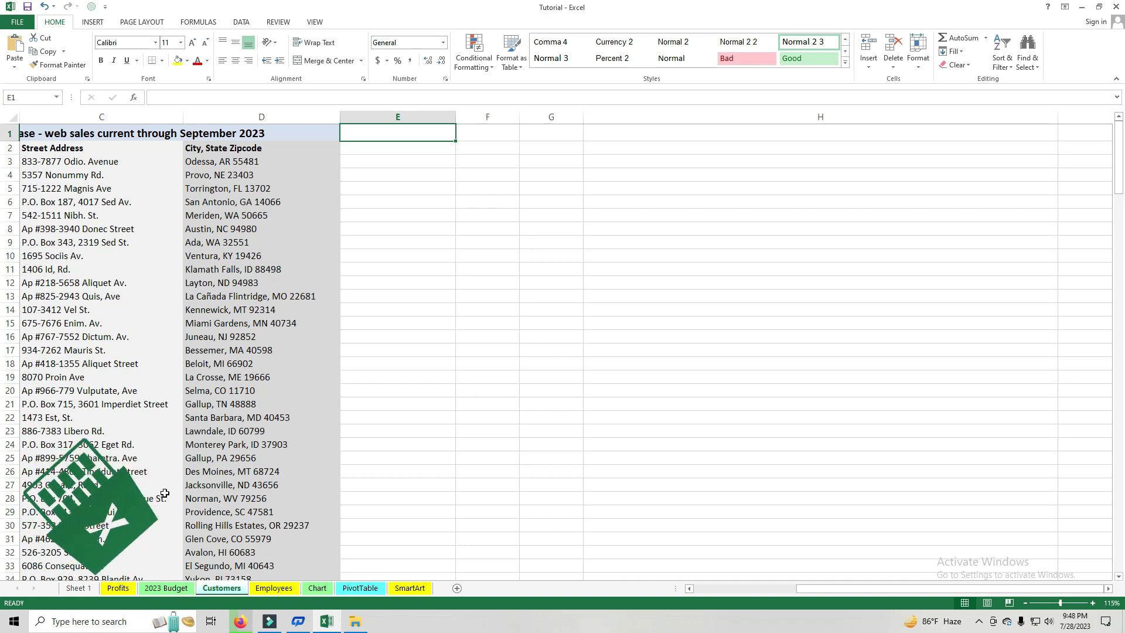
{"action": "left_click", "coordinate": [262, 589]}
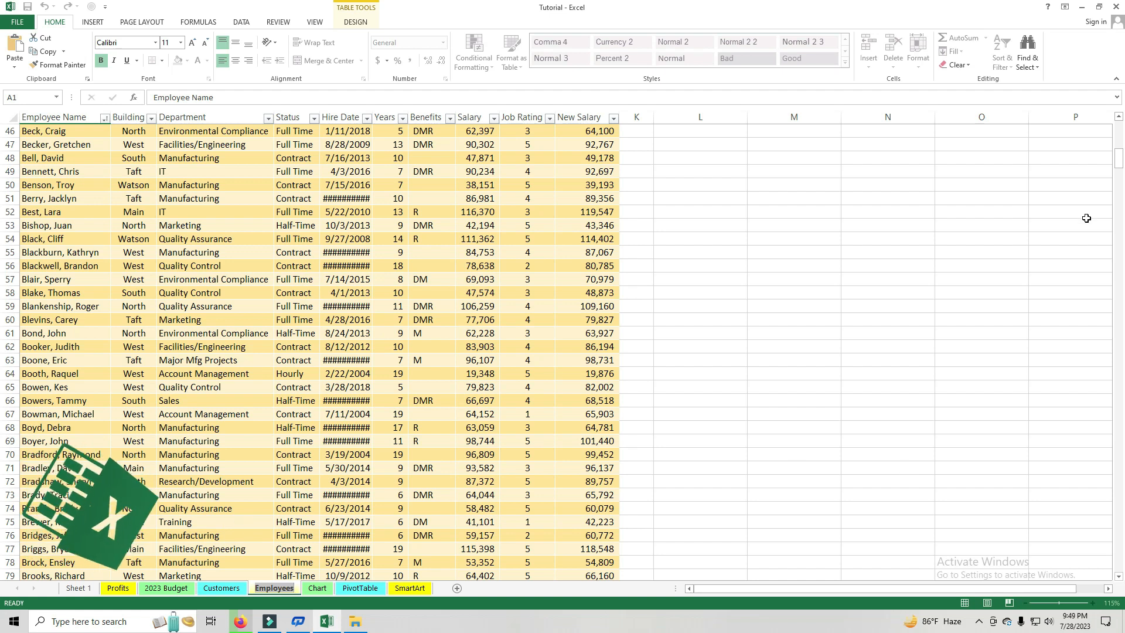
{"action": "left_click_drag", "start_coordinate": [1119, 167], "coordinate": [1120, 120]}
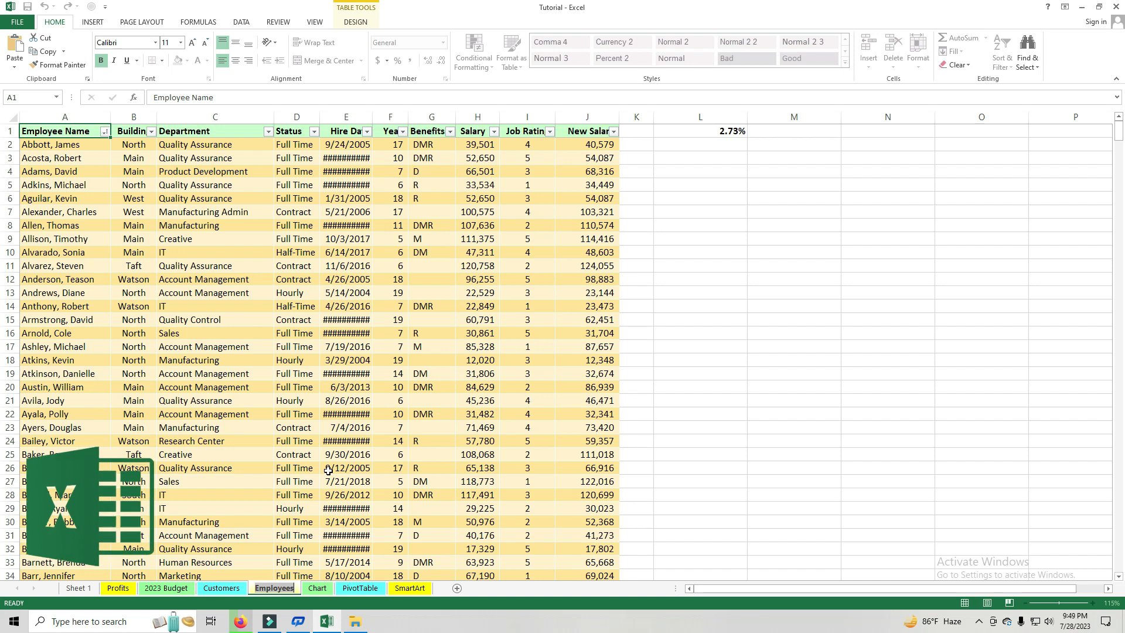
{"action": "left_click", "coordinate": [317, 587]}
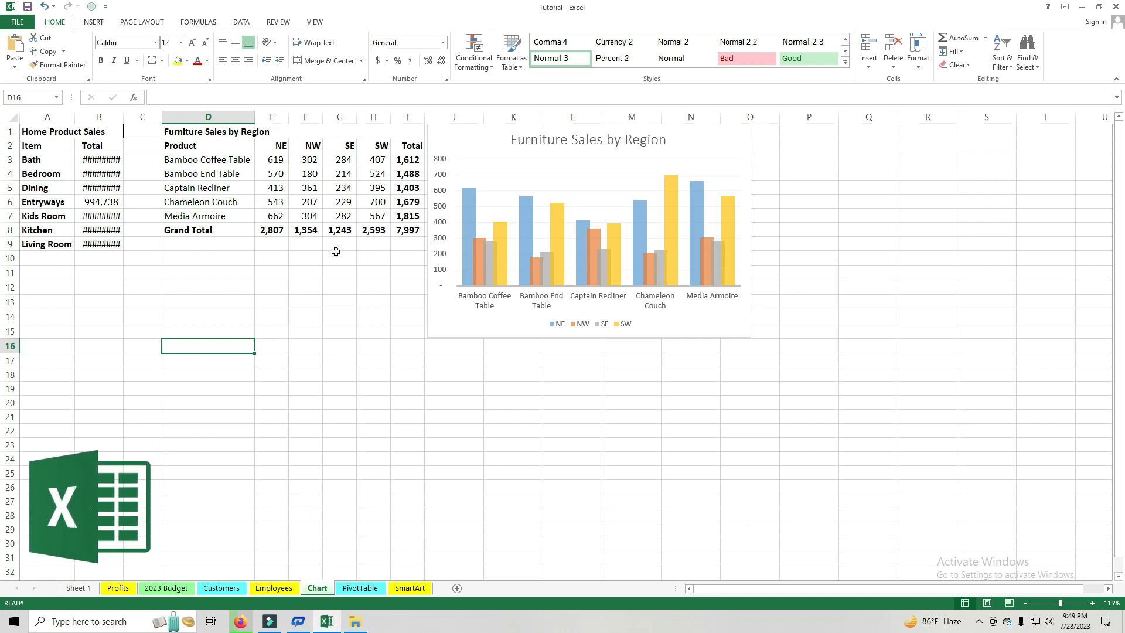
{"action": "left_click", "coordinate": [342, 217]}
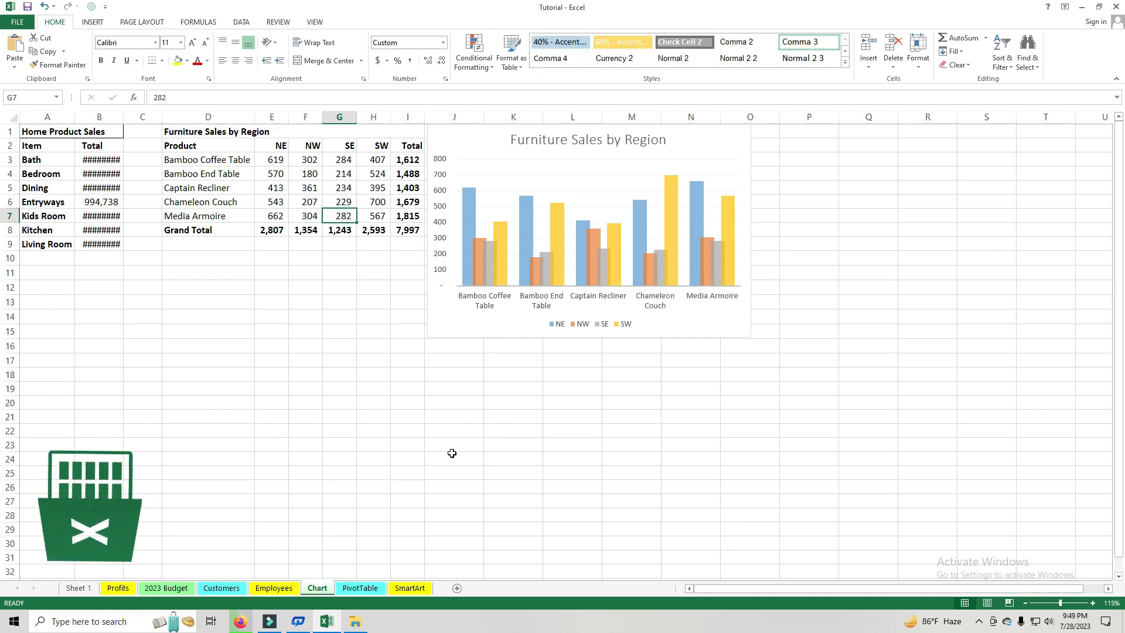
{"action": "left_click", "coordinate": [356, 591]}
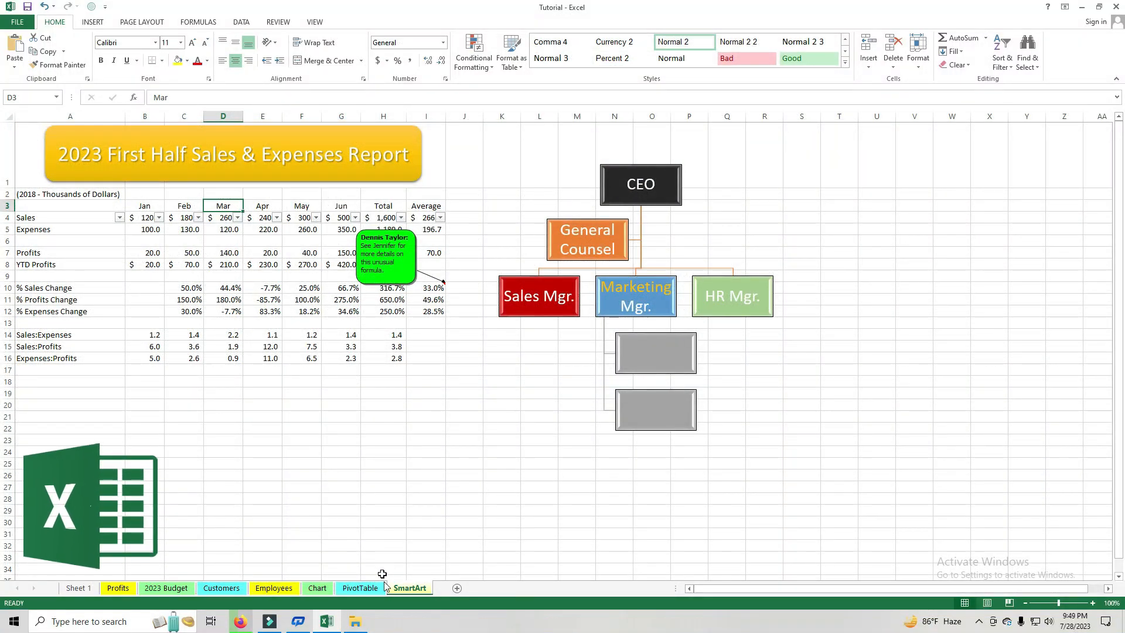
{"action": "left_click", "coordinate": [659, 350]}
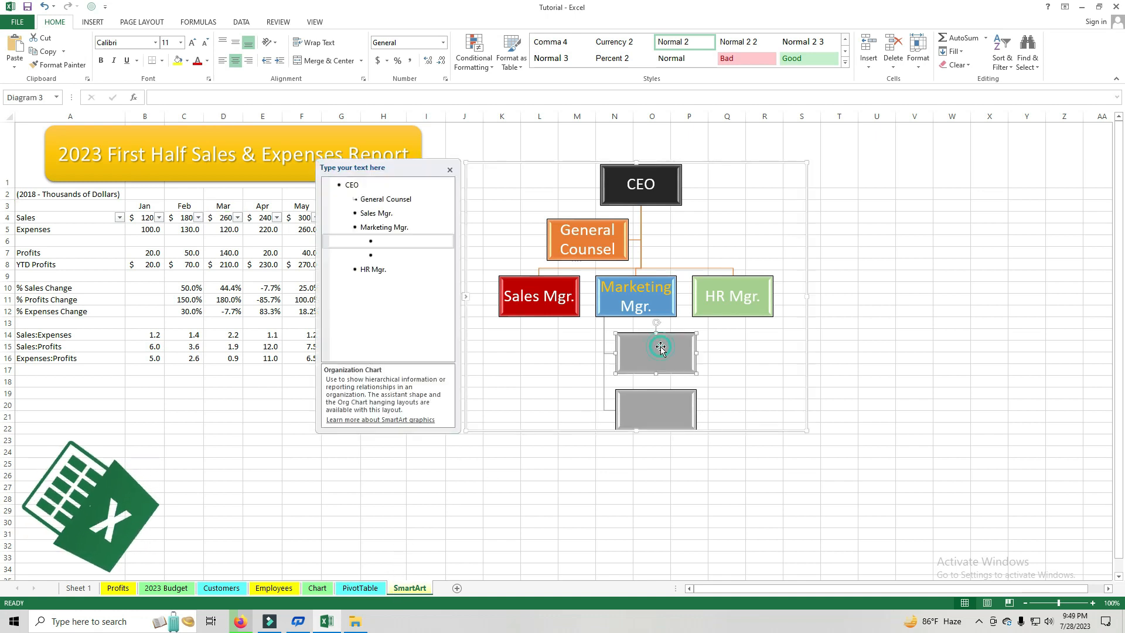
{"action": "left_click", "coordinate": [514, 479]}
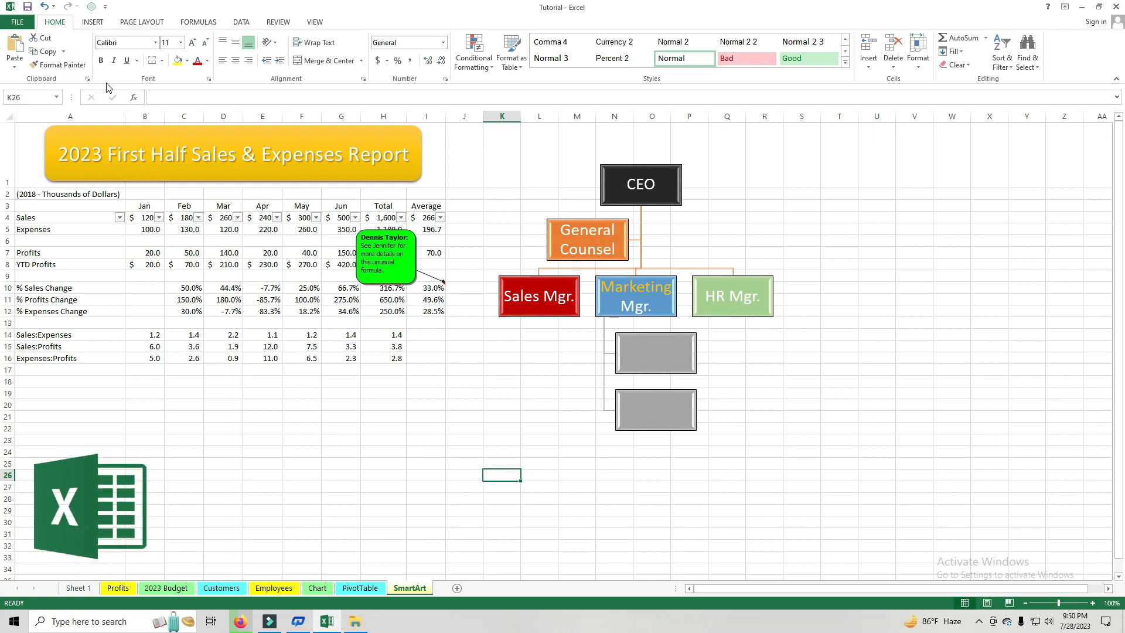
Review the available insert, page layout, formula and data commands, including the additional function categories such as Statistical and Engineering
{"action": "left_click", "coordinate": [98, 24]}
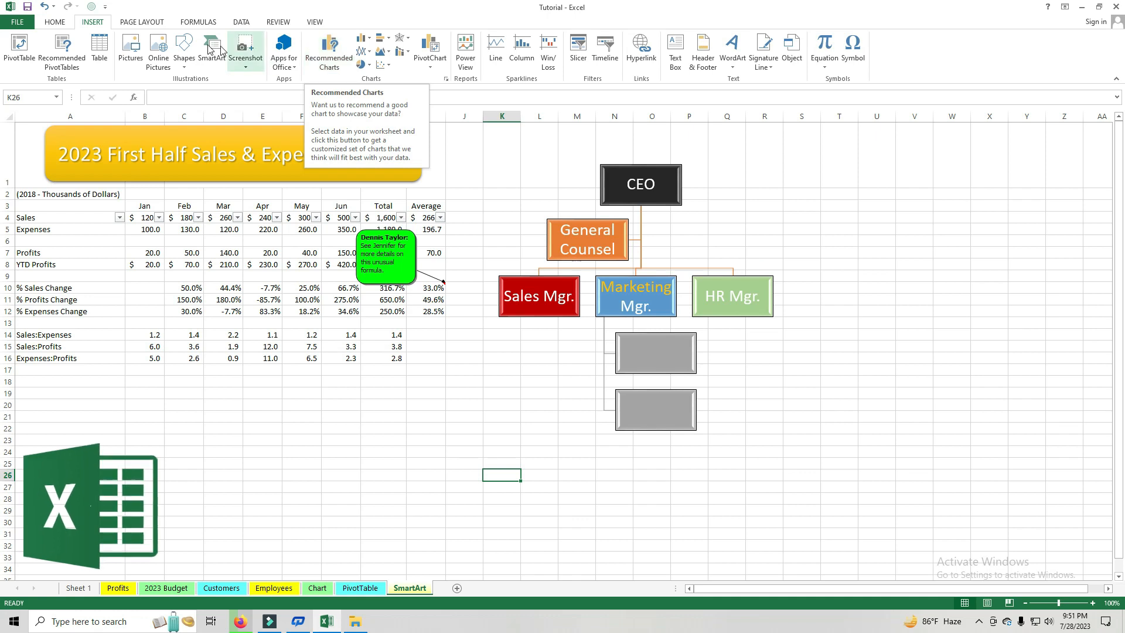
{"action": "left_click", "coordinate": [126, 23]}
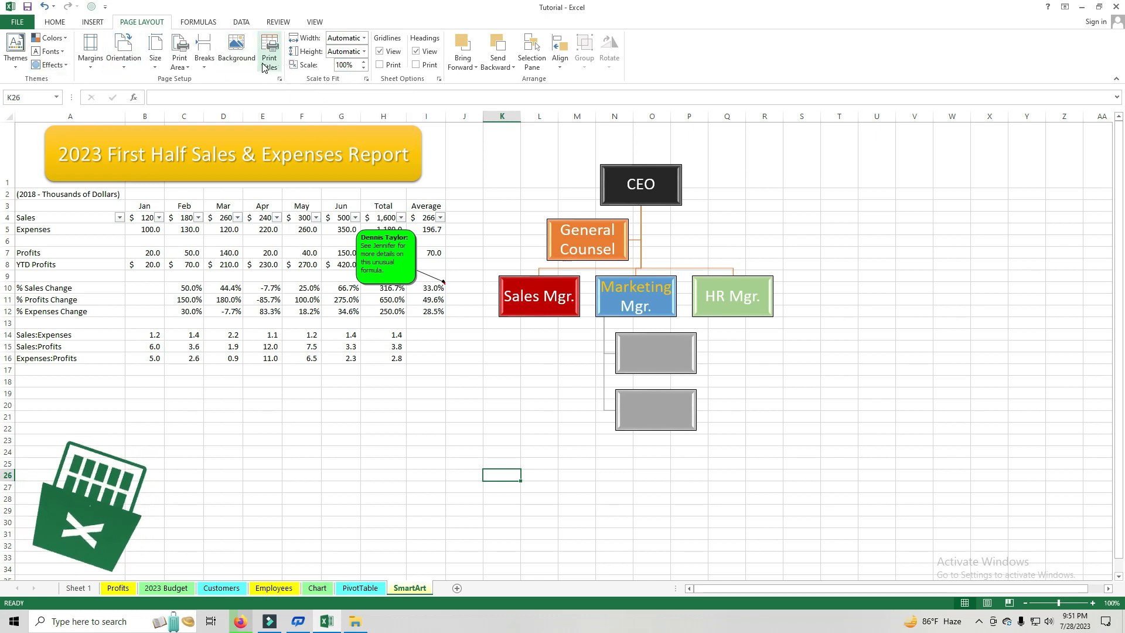
{"action": "left_click", "coordinate": [198, 22]}
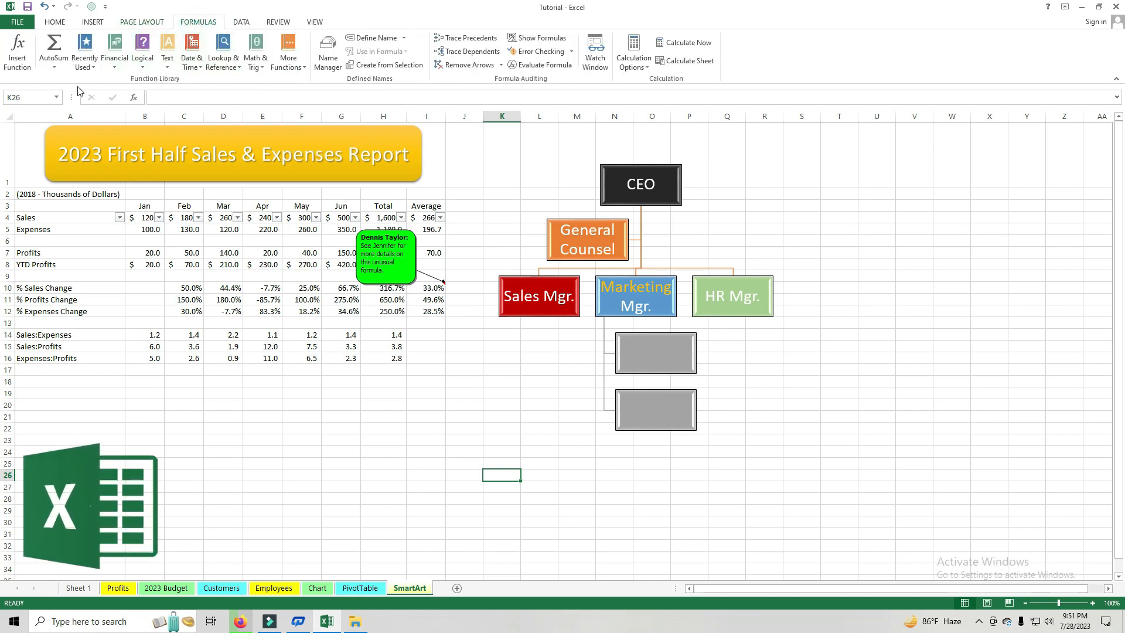
{"action": "left_click", "coordinate": [297, 67]}
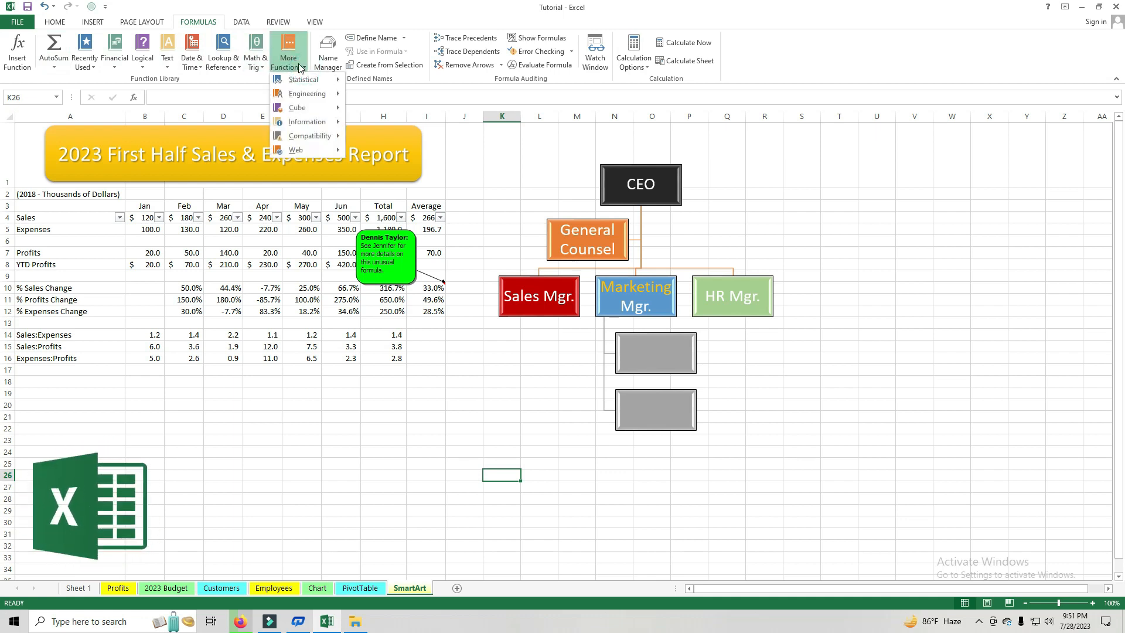
{"action": "mouse_move", "coordinate": [331, 82]}
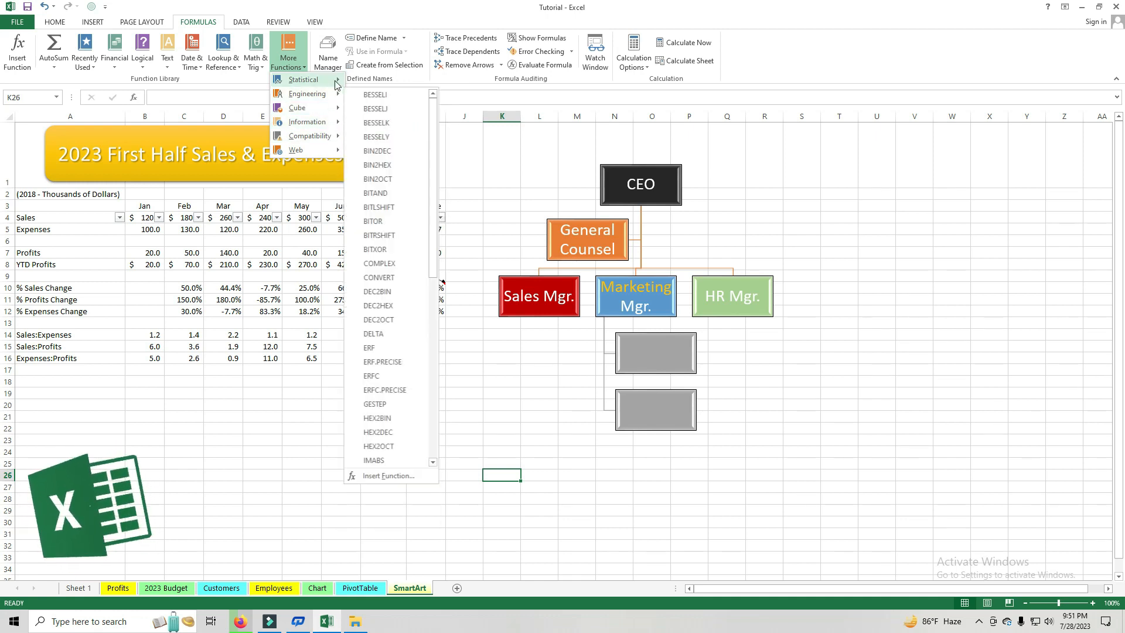
{"action": "left_click", "coordinate": [299, 57]}
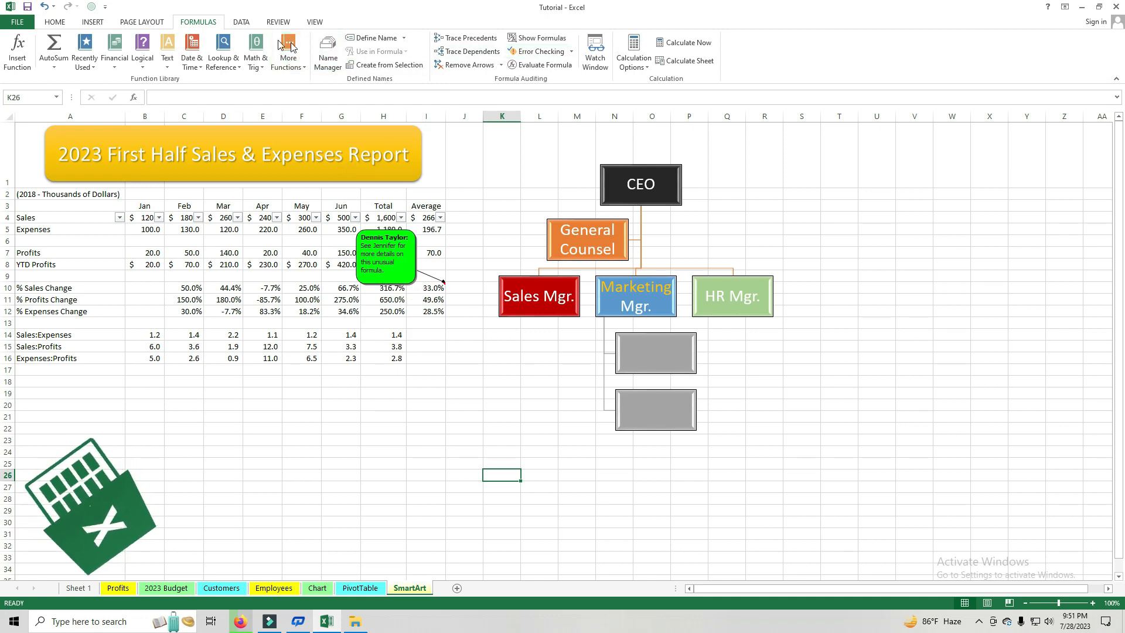
{"action": "left_click", "coordinate": [241, 23]}
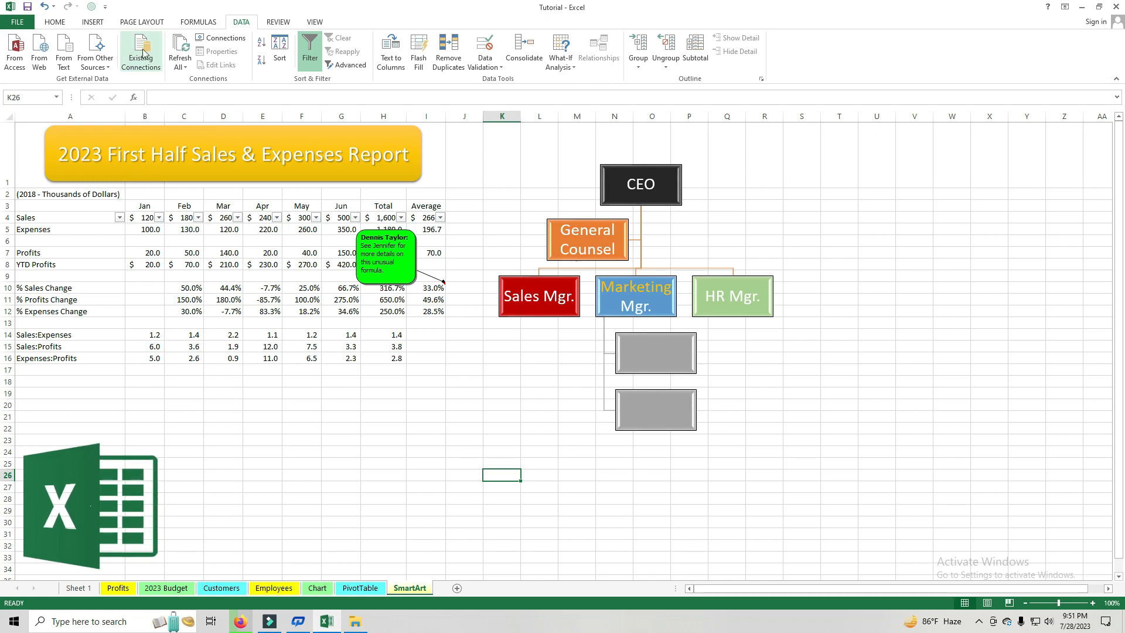
{"action": "double_click", "coordinate": [196, 21]}
{"action": "left_click", "coordinate": [131, 24]}
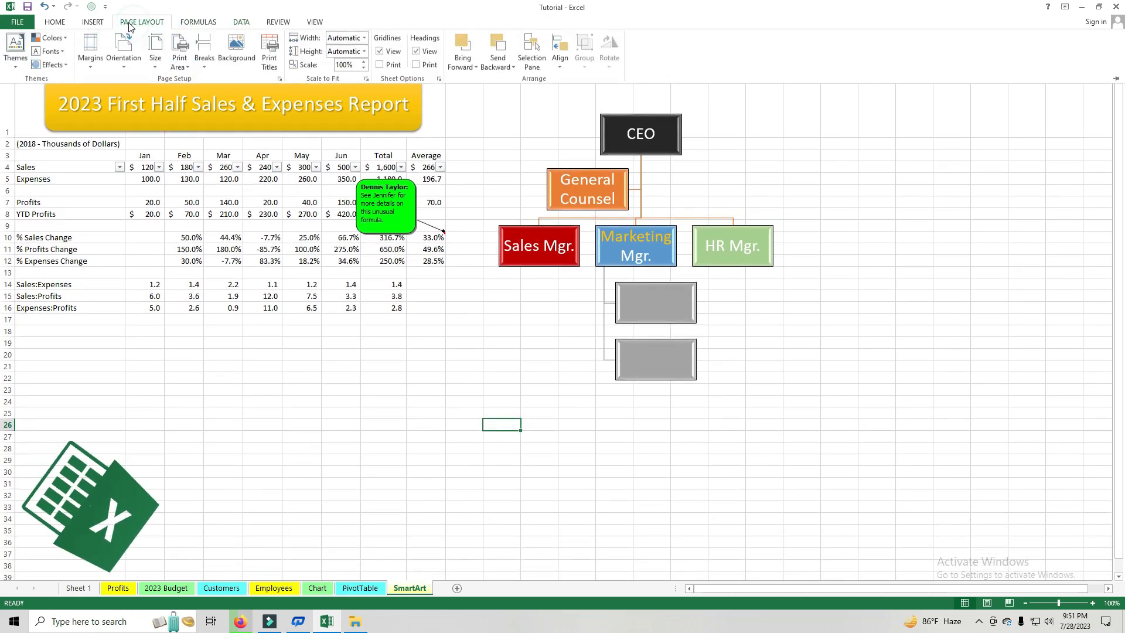
{"action": "double_click", "coordinate": [93, 24]}
{"action": "left_click", "coordinate": [53, 24]}
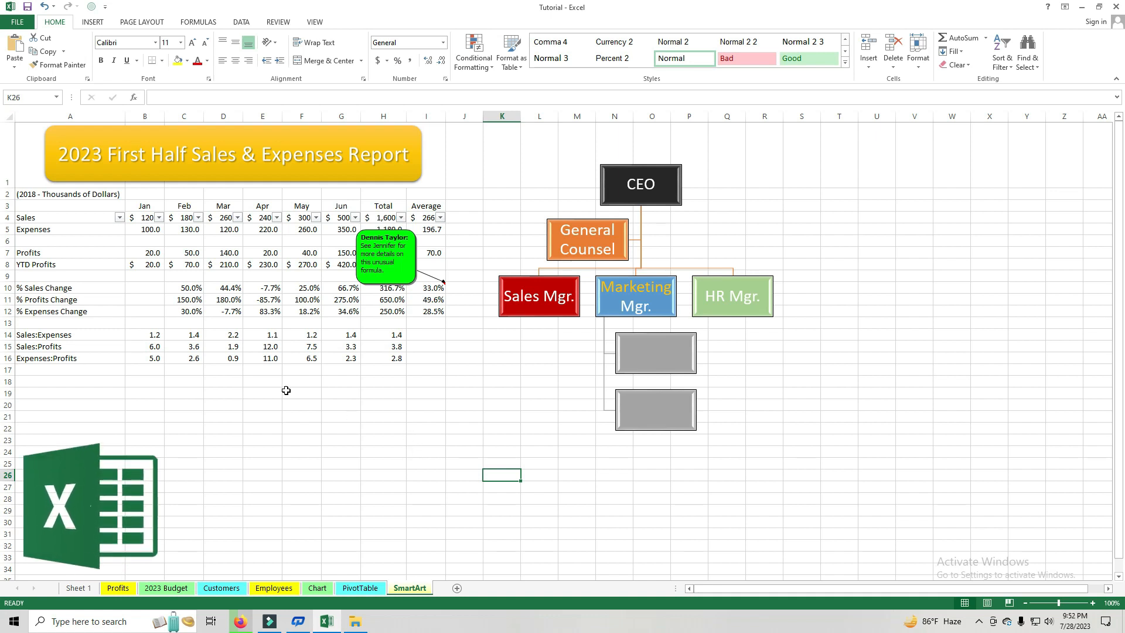
Insert a blank row above the Sales row on the SmartArt sheet, and undo the insertion
{"action": "left_click", "coordinate": [9, 218]}
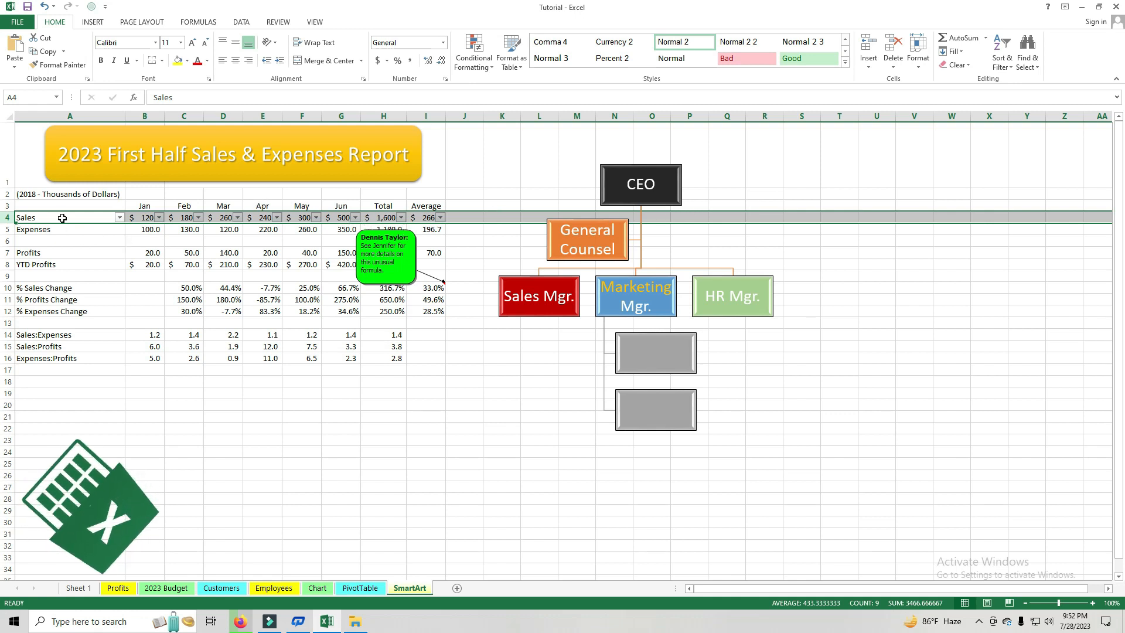
{"action": "left_click", "coordinate": [91, 23]}
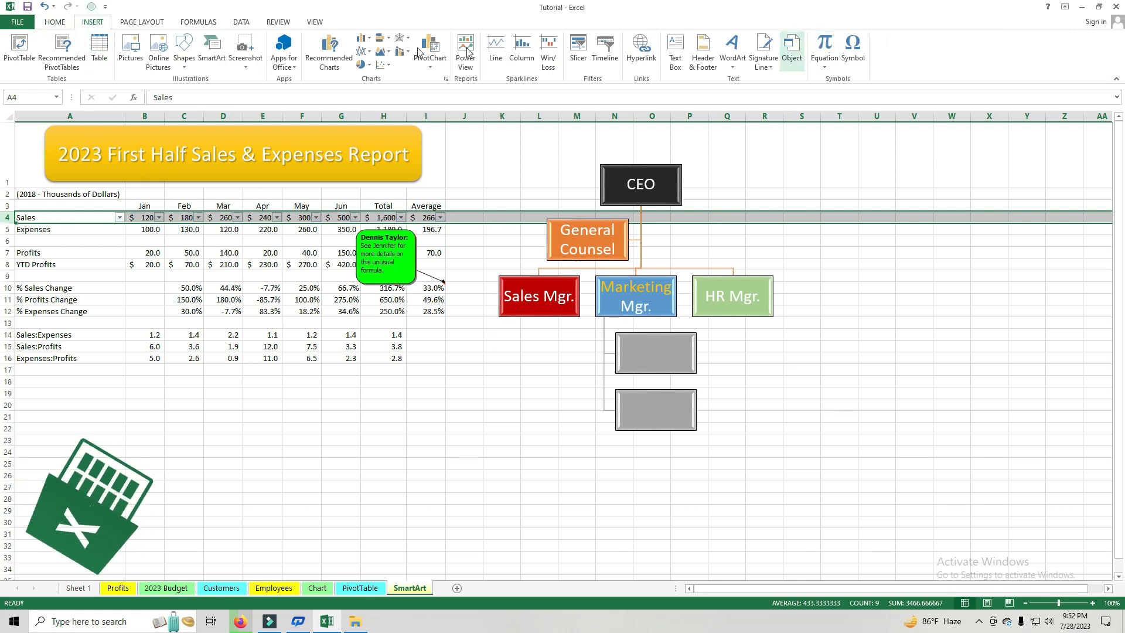
{"action": "left_click", "coordinate": [54, 23]}
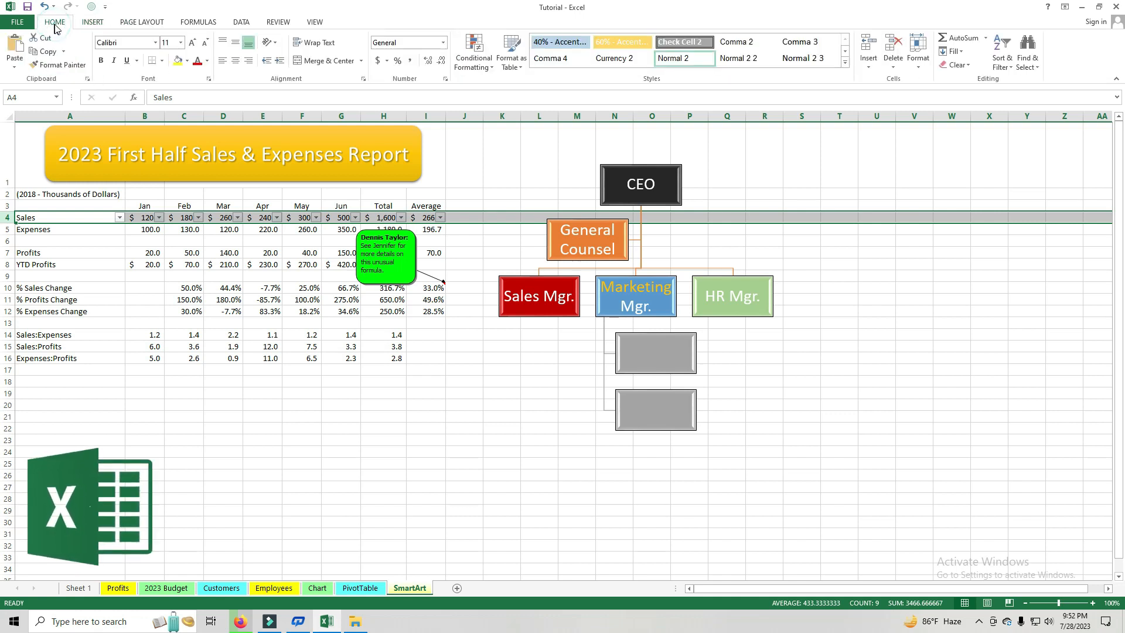
{"action": "left_click", "coordinate": [869, 62]}
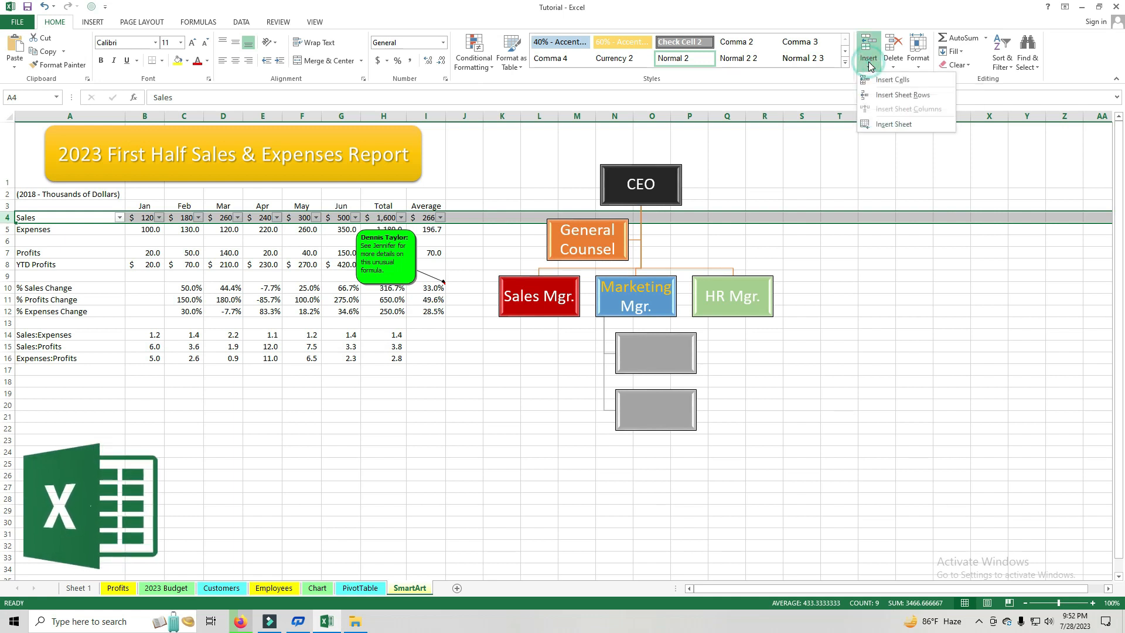
{"action": "left_click", "coordinate": [869, 62]}
{"action": "left_click", "coordinate": [869, 62]}
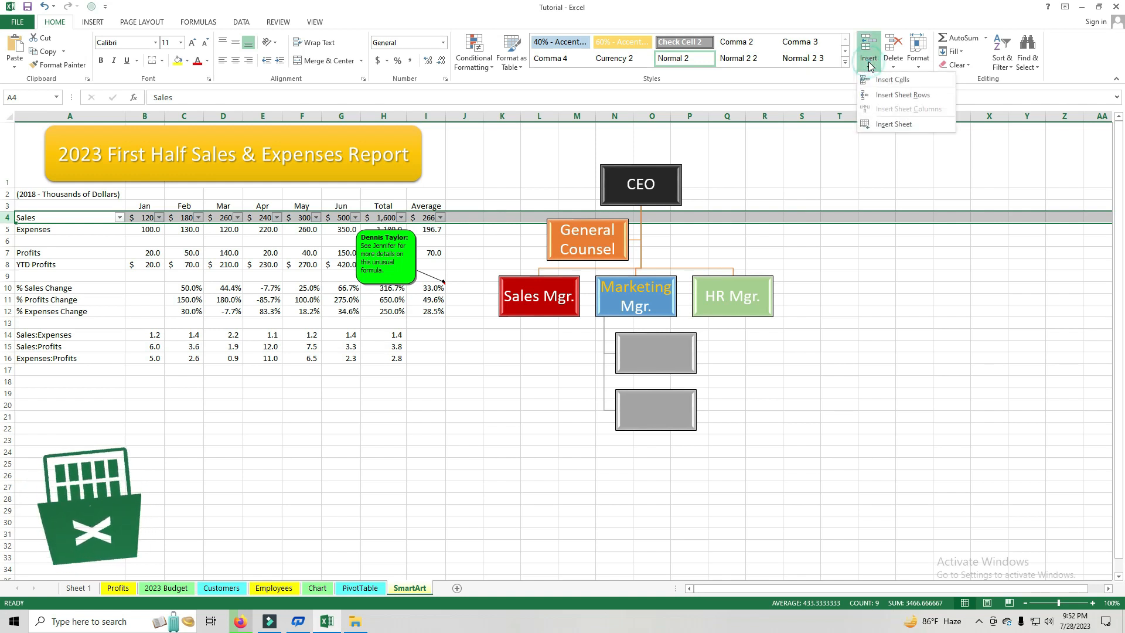
{"action": "left_click", "coordinate": [913, 82]}
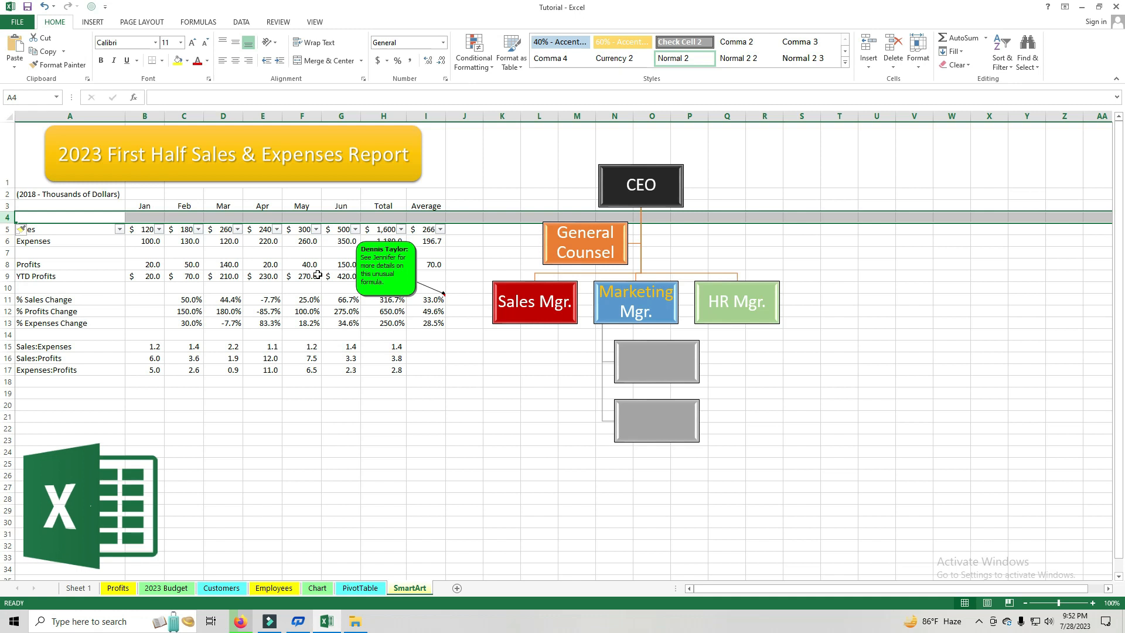
{"action": "key", "text": "ctrl+z"}
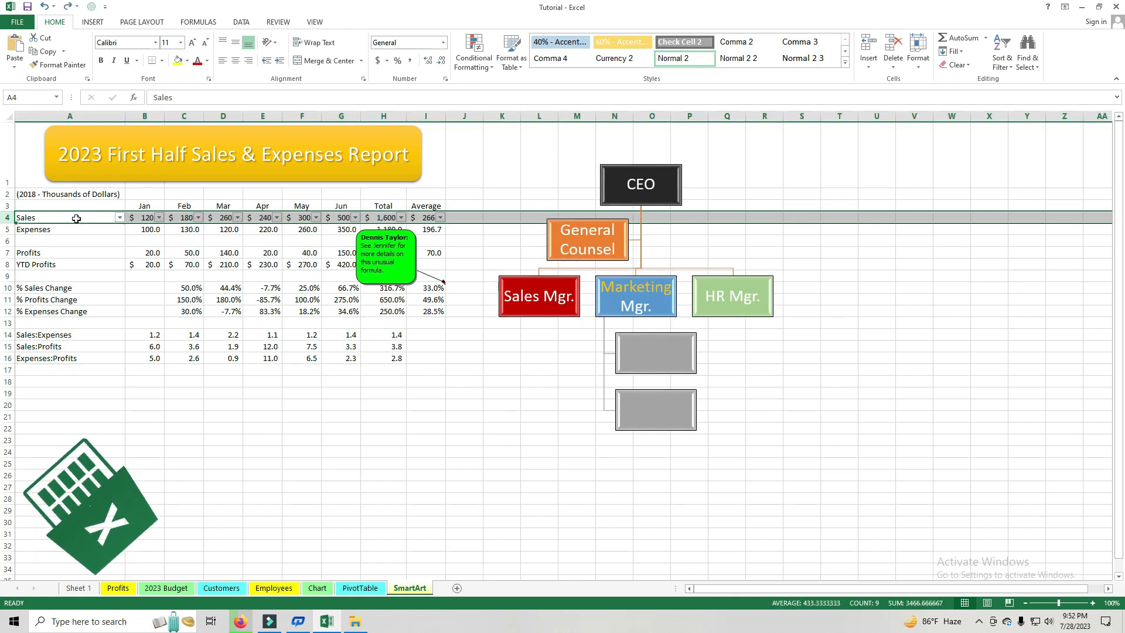
Insert an empty row at row 4 once more and undo it again
{"action": "right_click", "coordinate": [78, 219]}
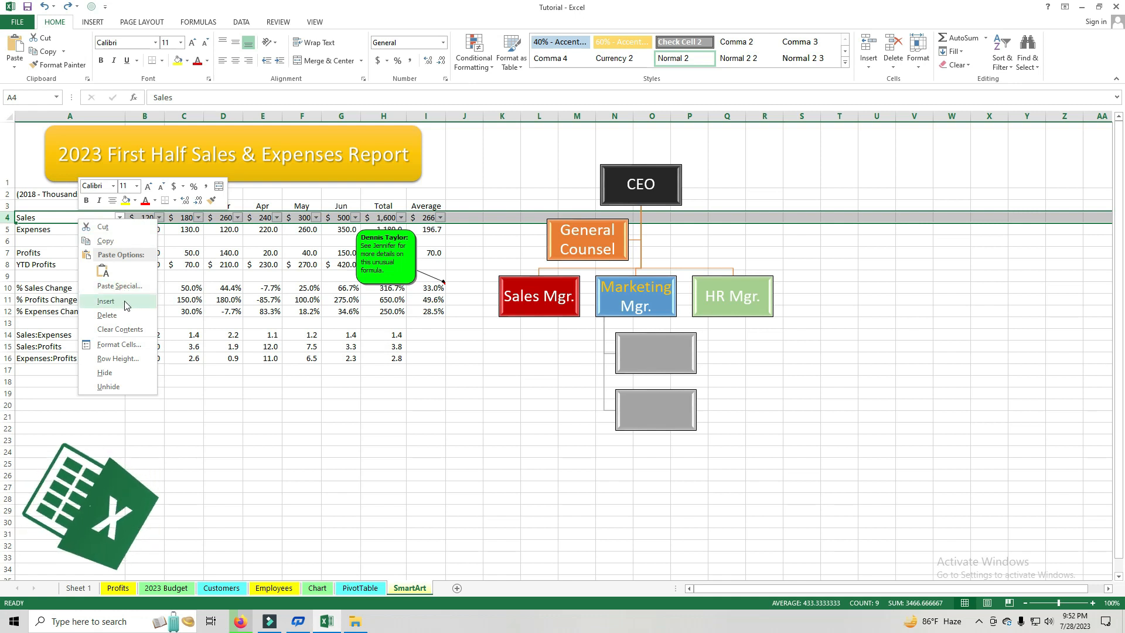
{"action": "left_click", "coordinate": [106, 301]}
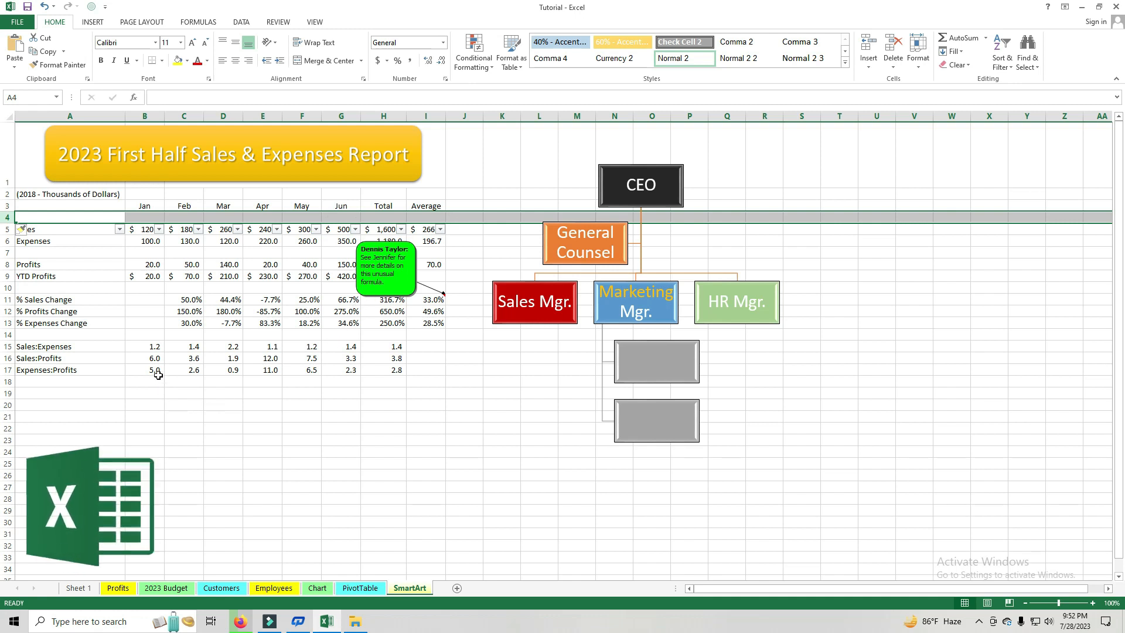
{"action": "key", "text": "ctrl+z"}
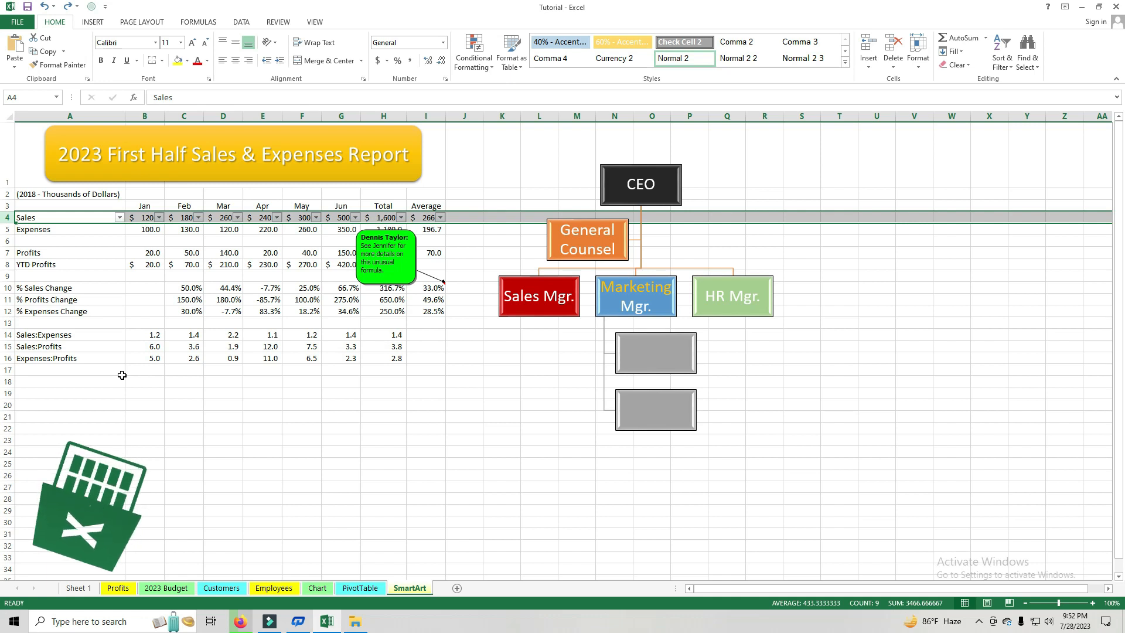
Add the cell Insert command to the Quick Access Toolbar and use it to insert a blank row above the Sales row
{"action": "left_click", "coordinate": [93, 22]}
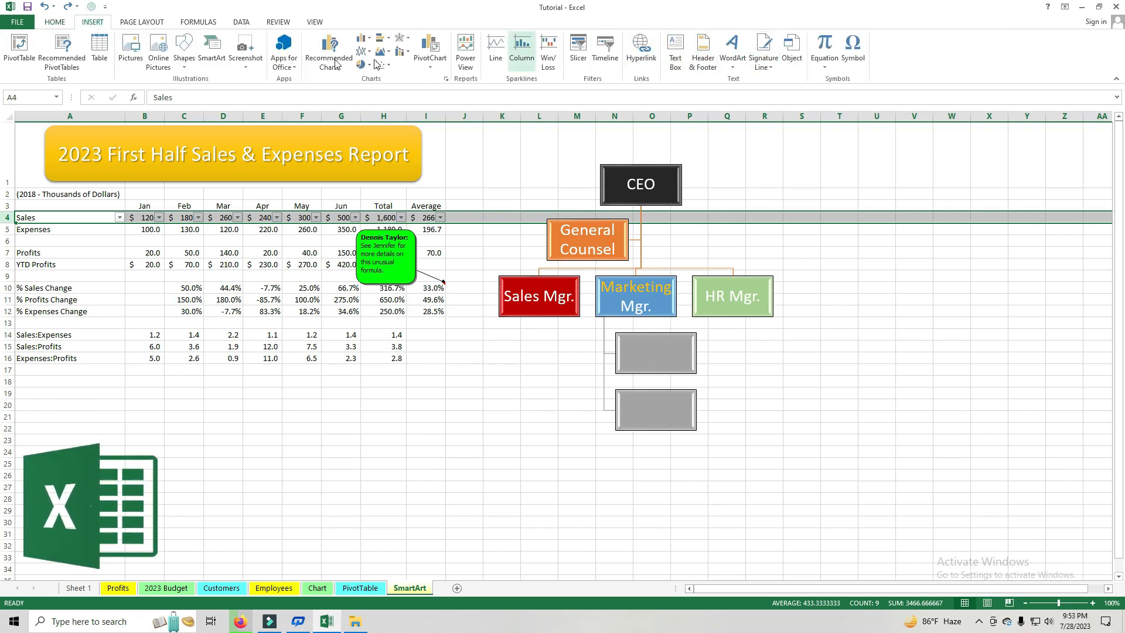
{"action": "left_click", "coordinate": [54, 22]}
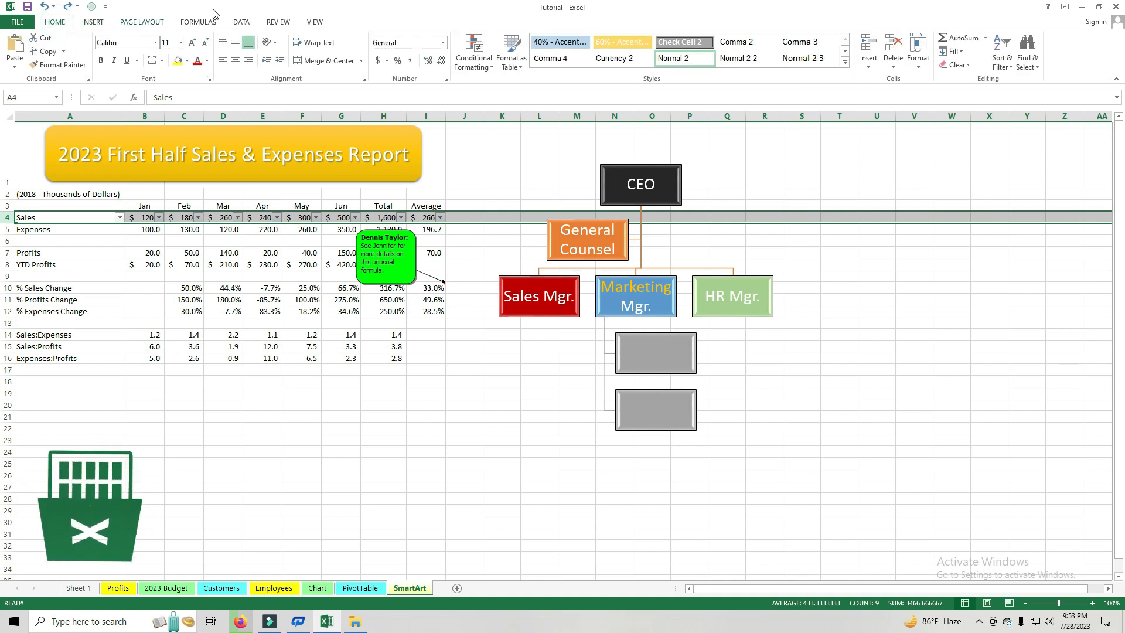
{"action": "left_click", "coordinate": [866, 72]}
{"action": "right_click", "coordinate": [869, 69]}
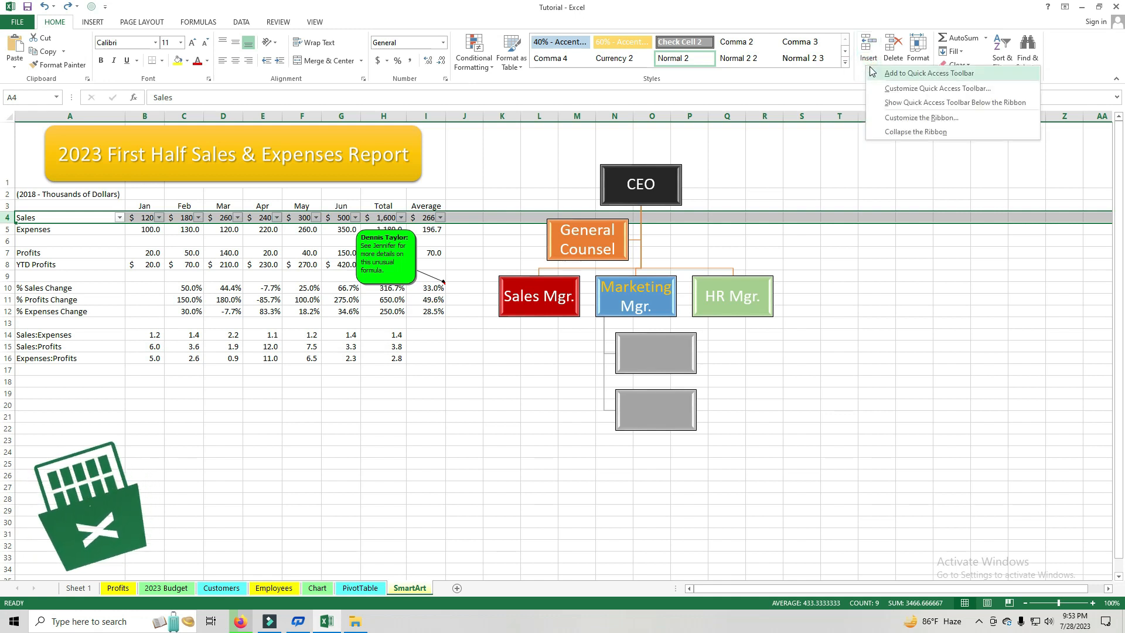
{"action": "left_click", "coordinate": [946, 78]}
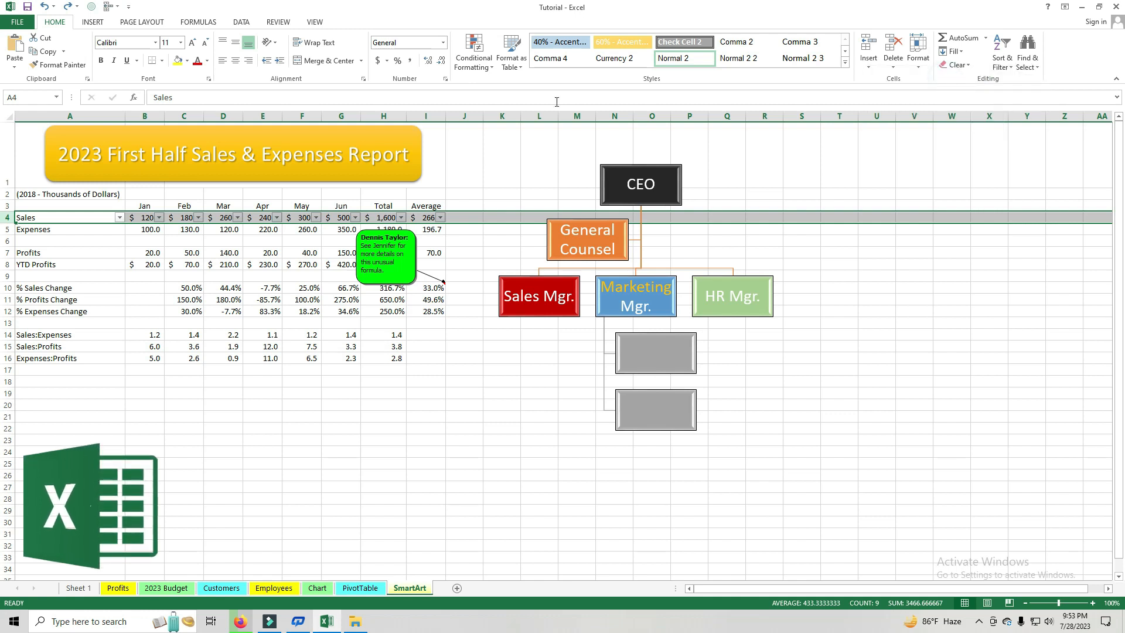
{"action": "left_click", "coordinate": [115, 8]}
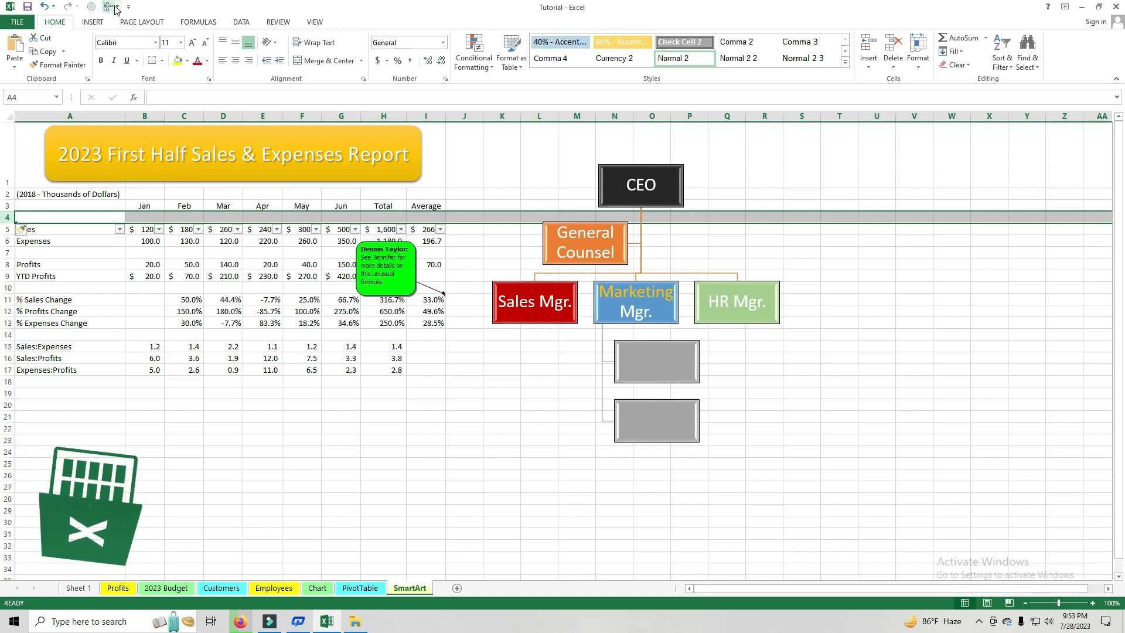
Add the Alignment group's settings launcher to the Quick Access Toolbar
{"action": "right_click", "coordinate": [365, 80]}
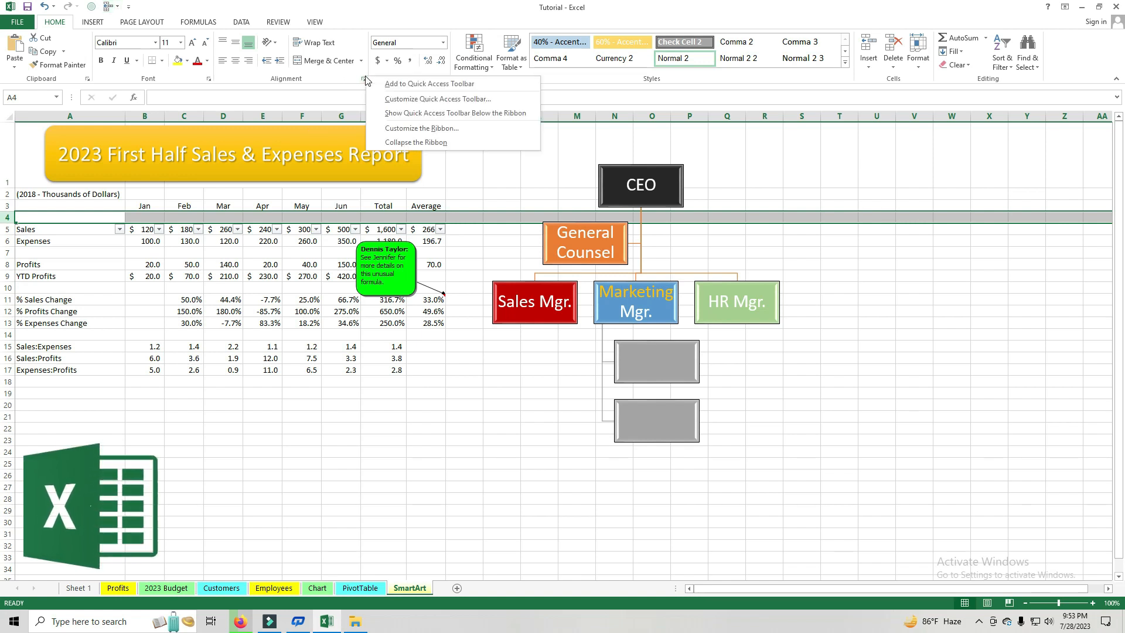
{"action": "left_click", "coordinate": [411, 87]}
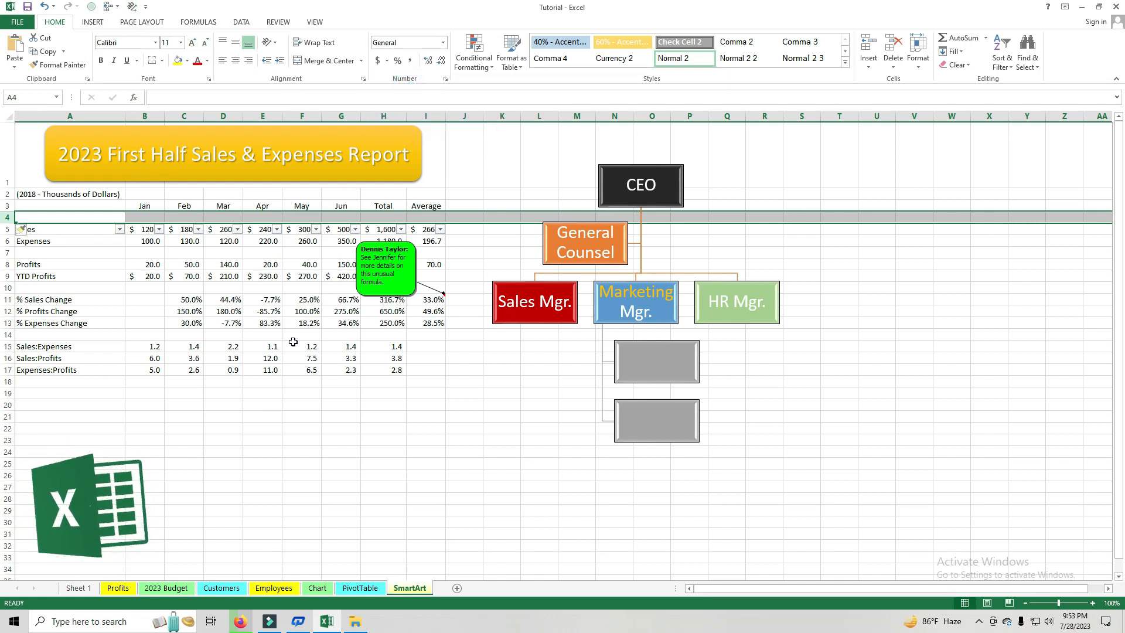
Select the whole title in the yellow report banner, try bottom and centre alignment, and set it to top and left alignment
{"action": "triple_click", "coordinate": [138, 158]}
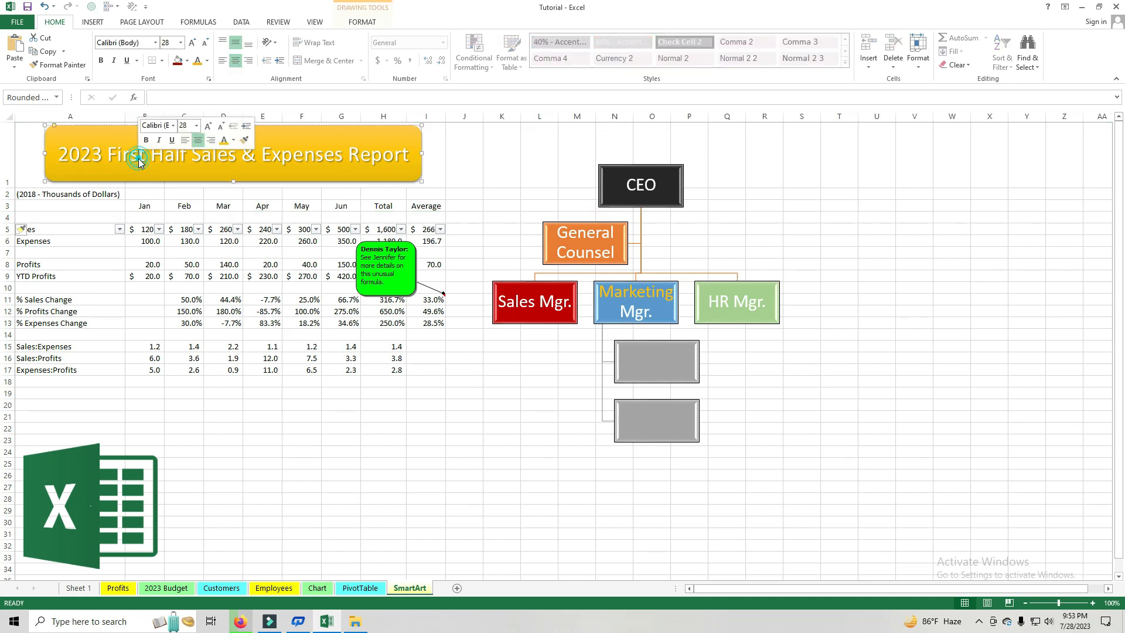
{"action": "left_click", "coordinate": [136, 157]}
{"action": "double_click", "coordinate": [136, 157]}
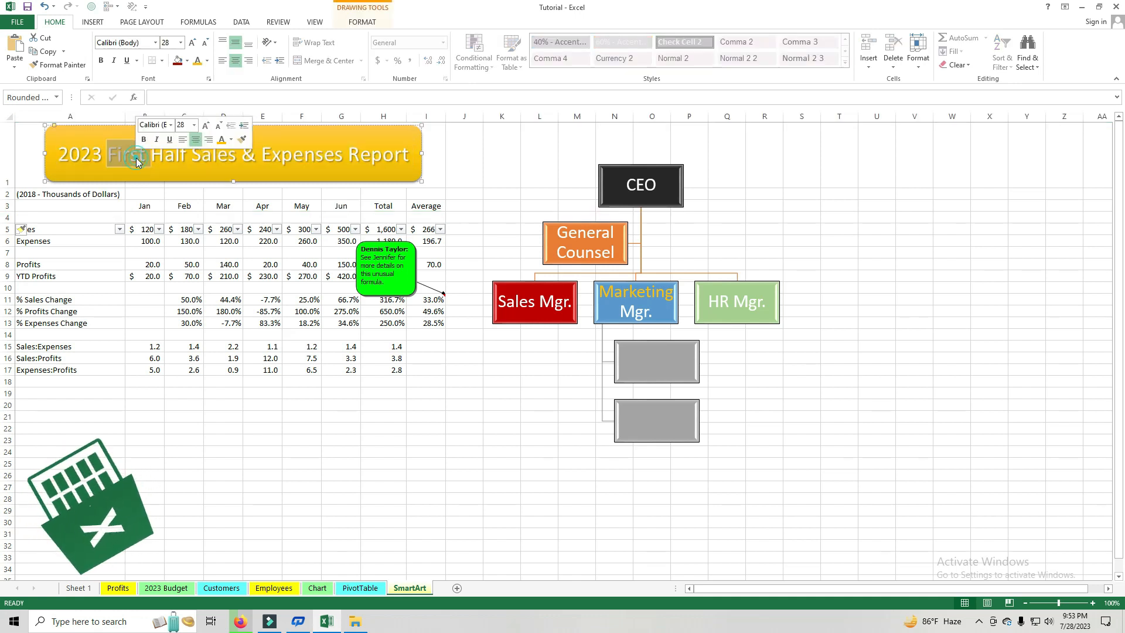
{"action": "triple_click", "coordinate": [136, 157]}
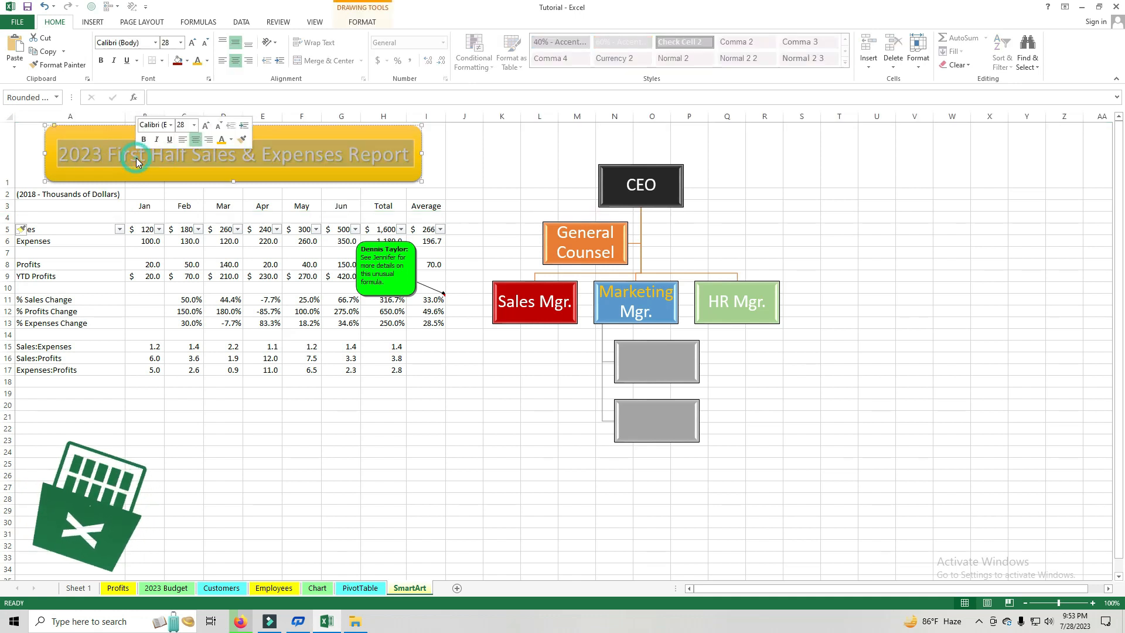
{"action": "left_click", "coordinate": [249, 45]}
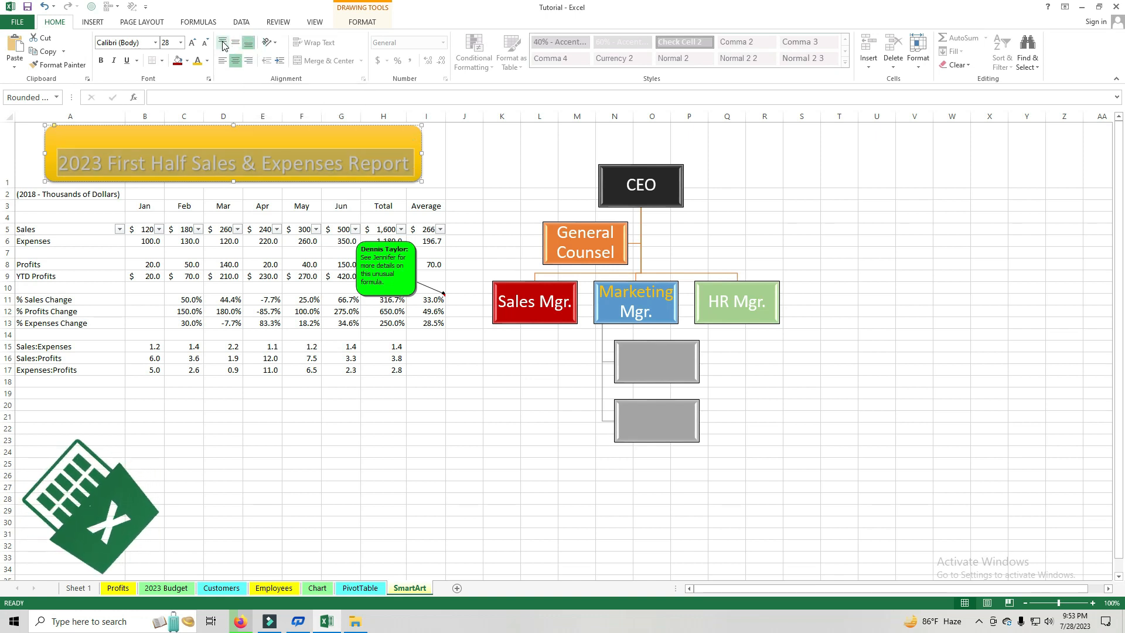
{"action": "left_click", "coordinate": [222, 42]}
{"action": "left_click", "coordinate": [222, 62]}
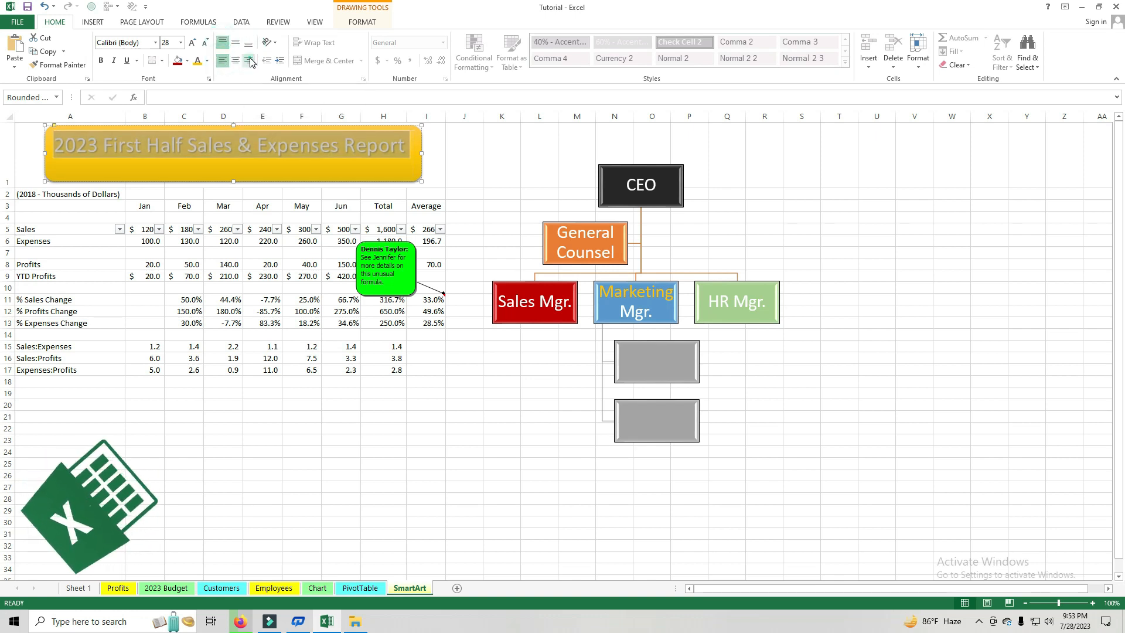
{"action": "left_click", "coordinate": [236, 62]}
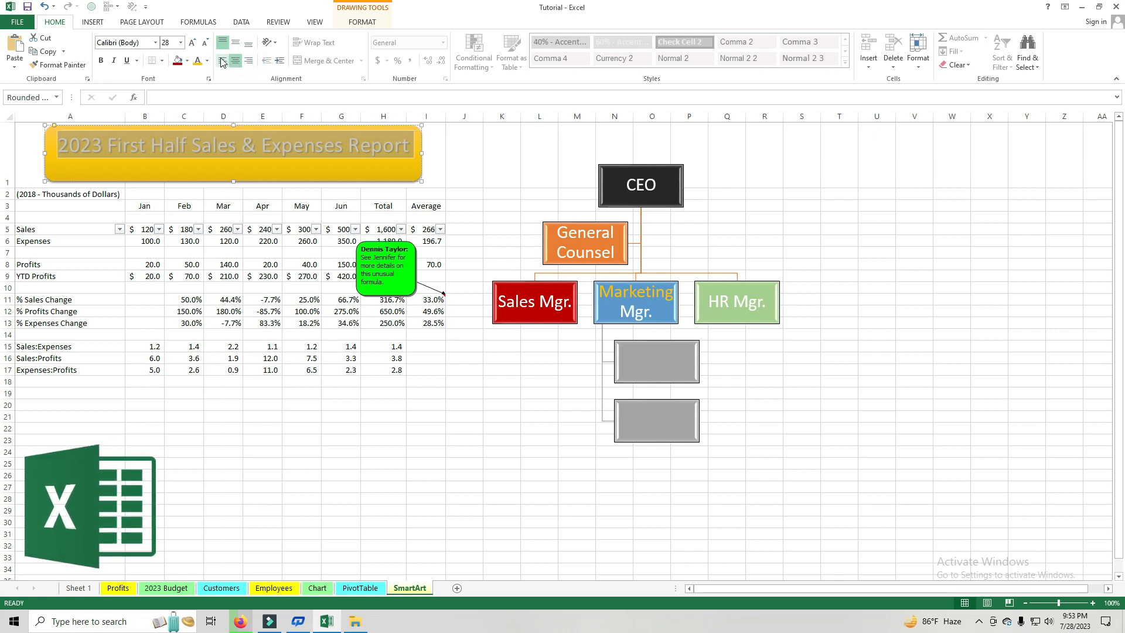
{"action": "left_click", "coordinate": [223, 60]}
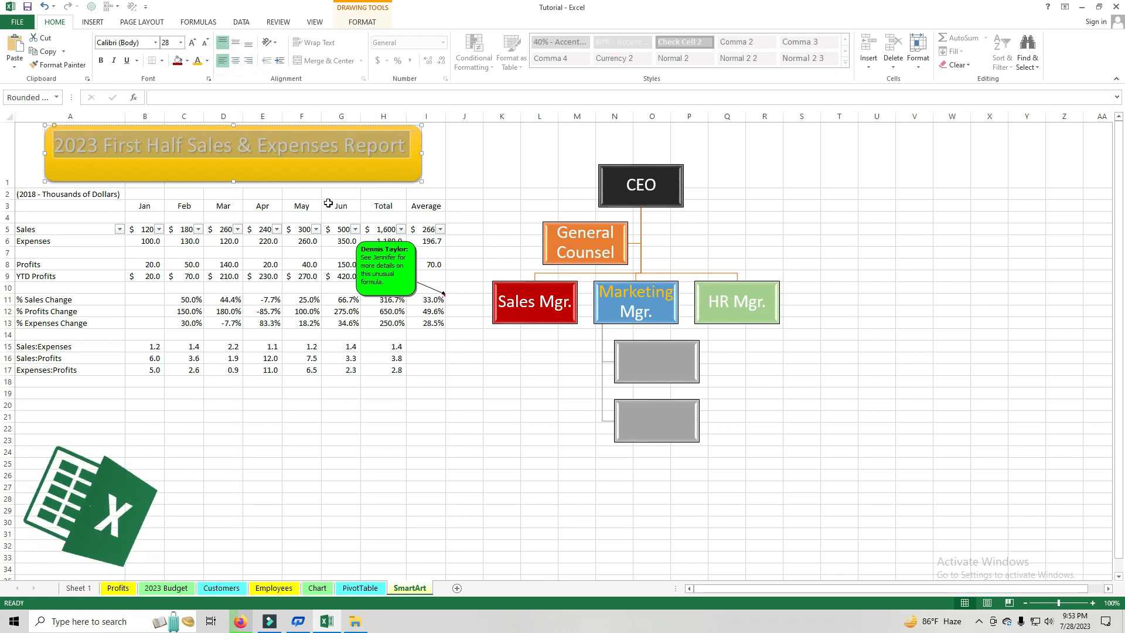